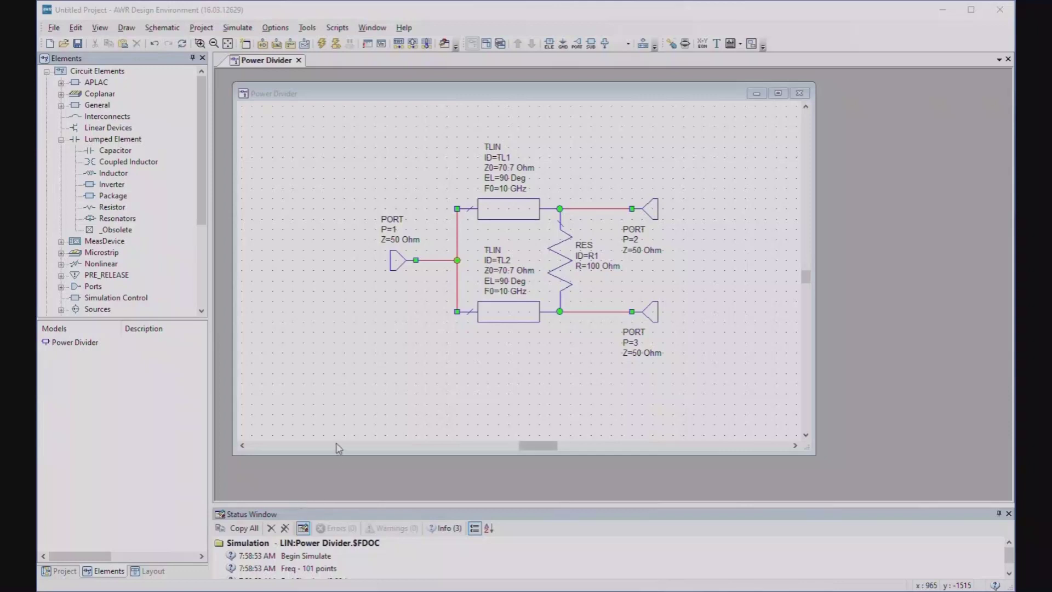
Show the project document tree and shift the Power Divider schematic window to the right
{"action": "left_click", "coordinate": [60, 573]}
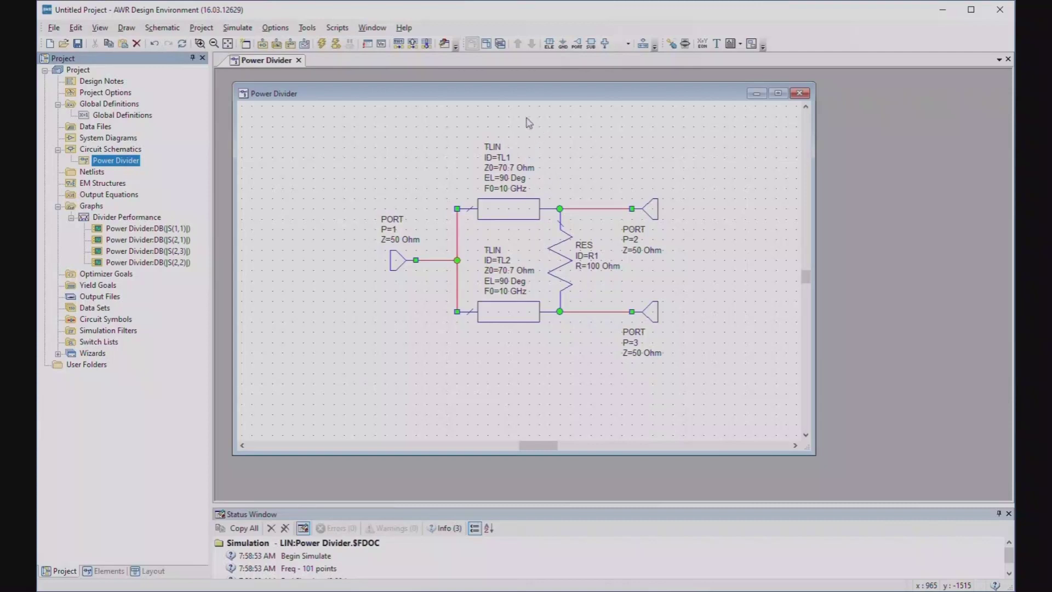
{"action": "left_click_drag", "start_coordinate": [527, 95], "coordinate": [659, 95]}
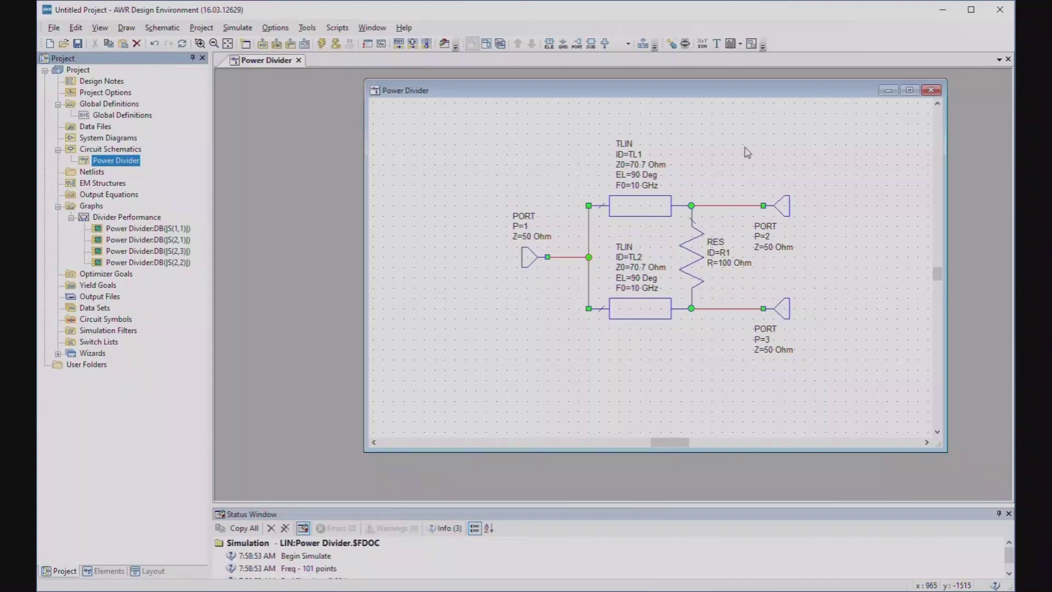
Open the Divider Performance graph showing S(2,1) near -3 dB, then bring the Power Divider schematic forward
{"action": "double_click", "coordinate": [108, 221]}
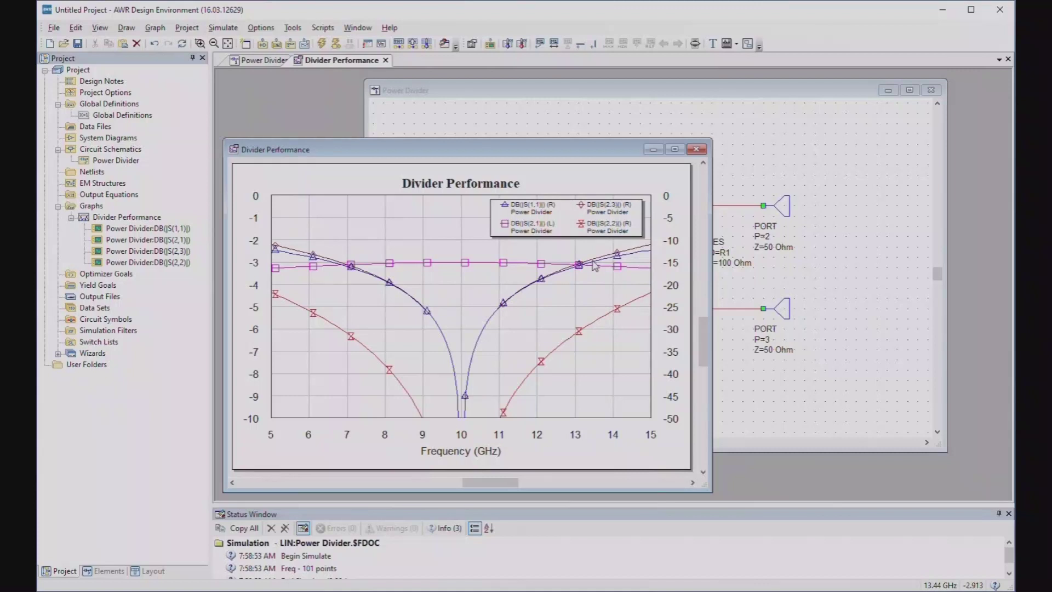
{"action": "left_click", "coordinate": [764, 162]}
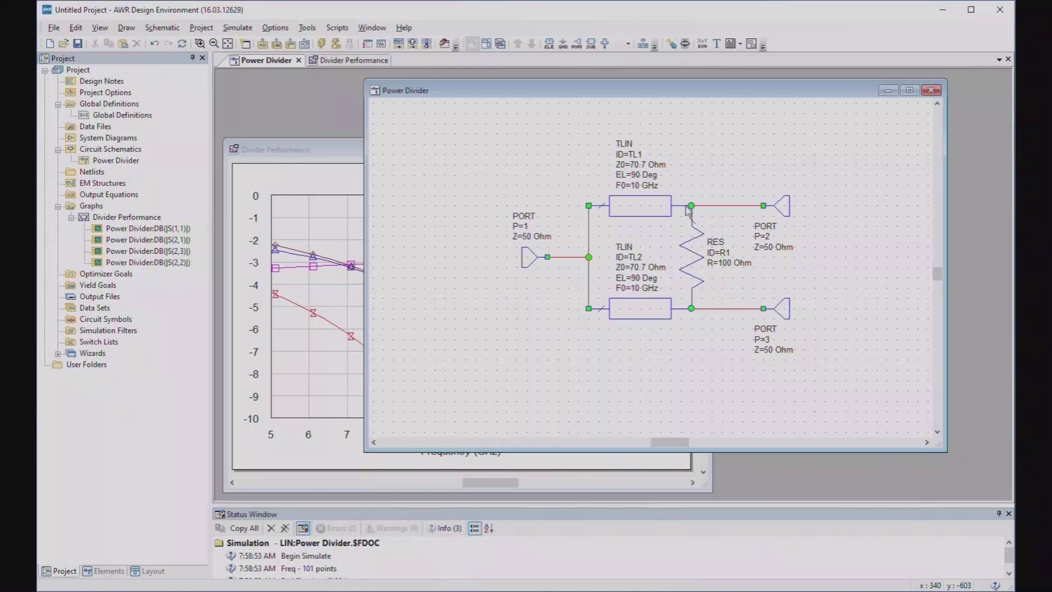
Close the Power Divider schematic and Divider Performance graph, then expand the Wizards list
{"action": "left_click", "coordinate": [931, 91]}
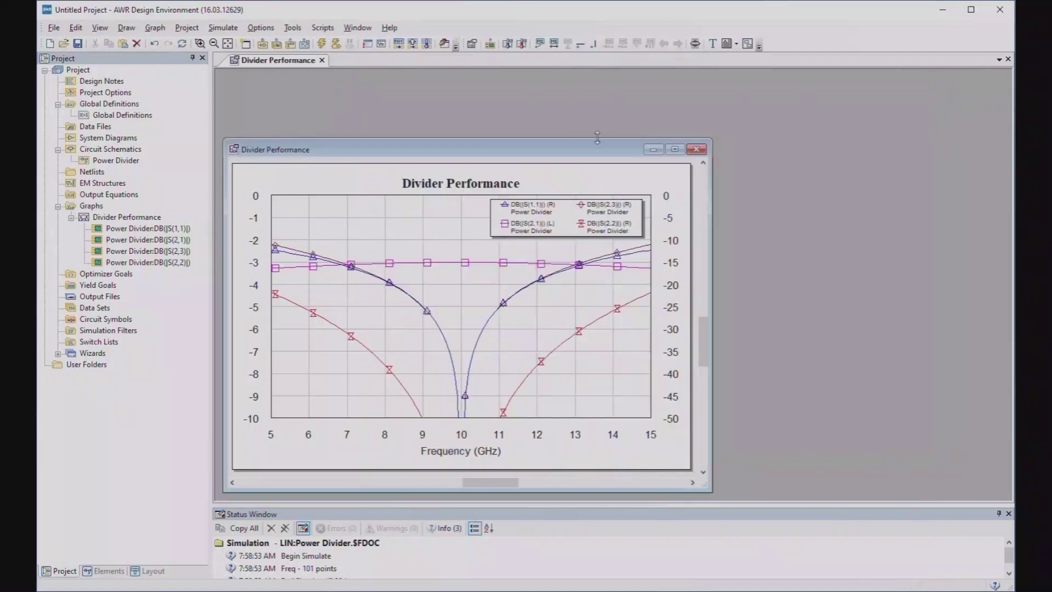
{"action": "left_click_drag", "start_coordinate": [582, 154], "coordinate": [627, 101]}
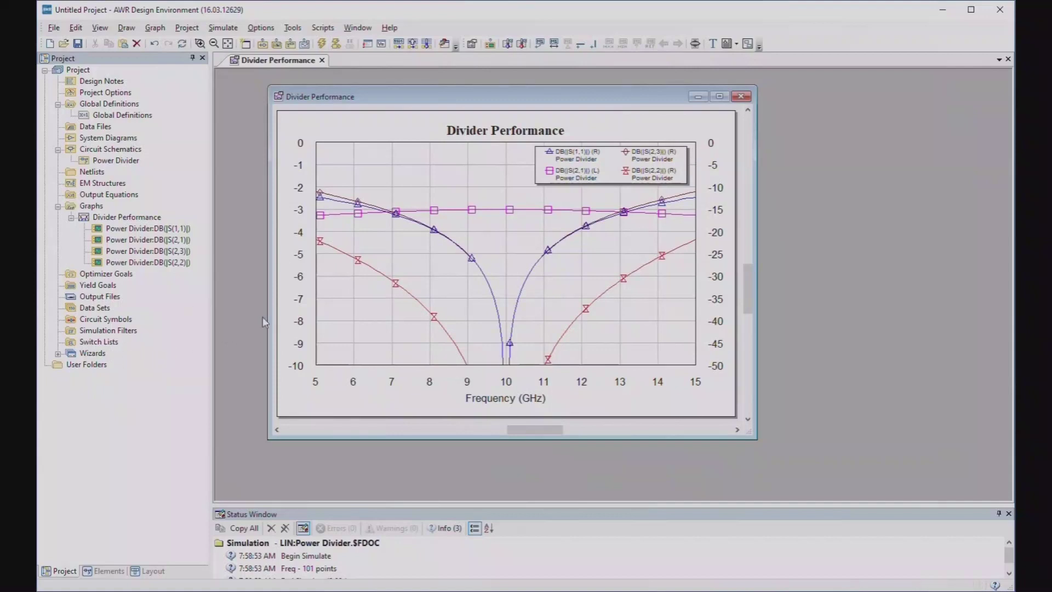
{"action": "left_click", "coordinate": [742, 97]}
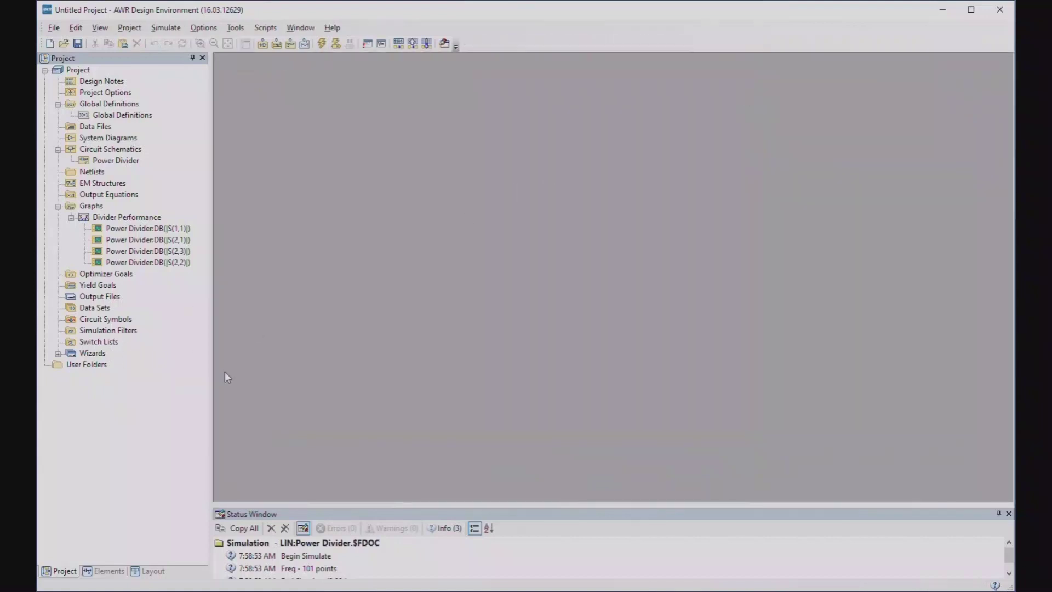
{"action": "left_click", "coordinate": [59, 354]}
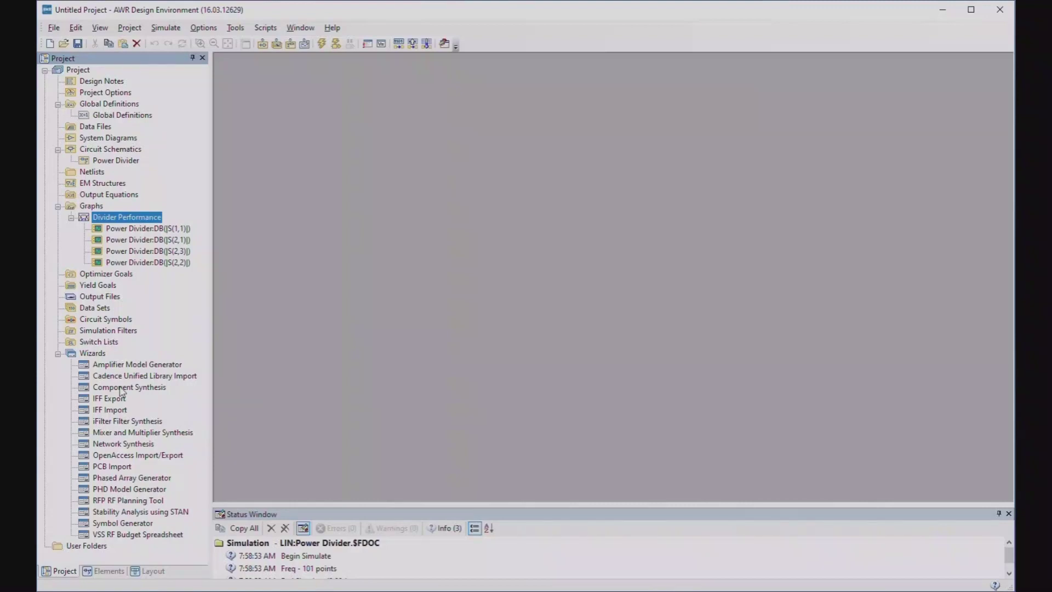
Launch Component Synthesis and specify a 4-section Wilkinson divider with fractional bandwidth 1
{"action": "double_click", "coordinate": [91, 388]}
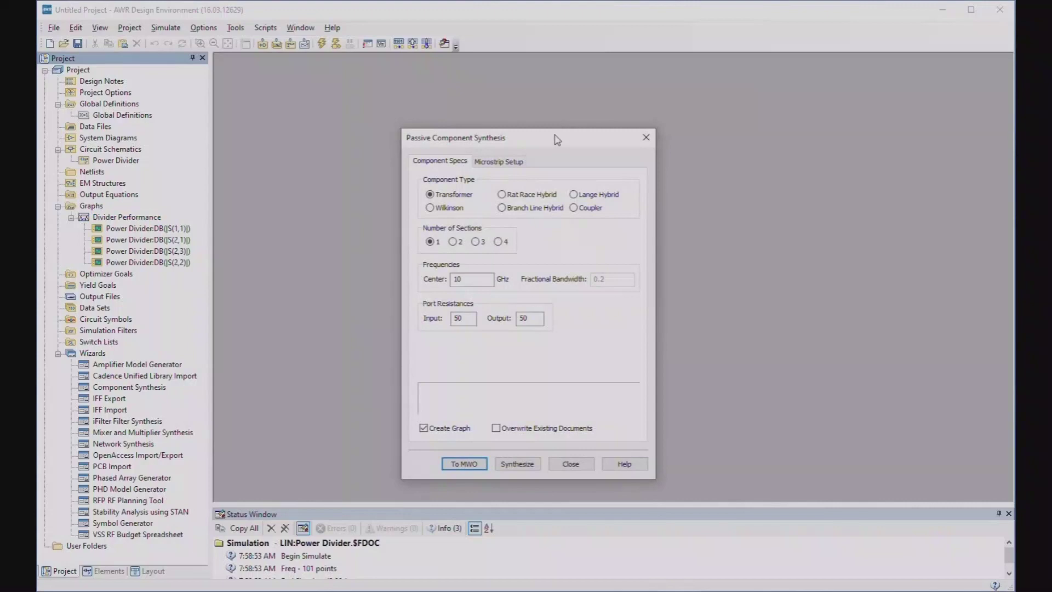
{"action": "left_click_drag", "start_coordinate": [557, 140], "coordinate": [431, 104]}
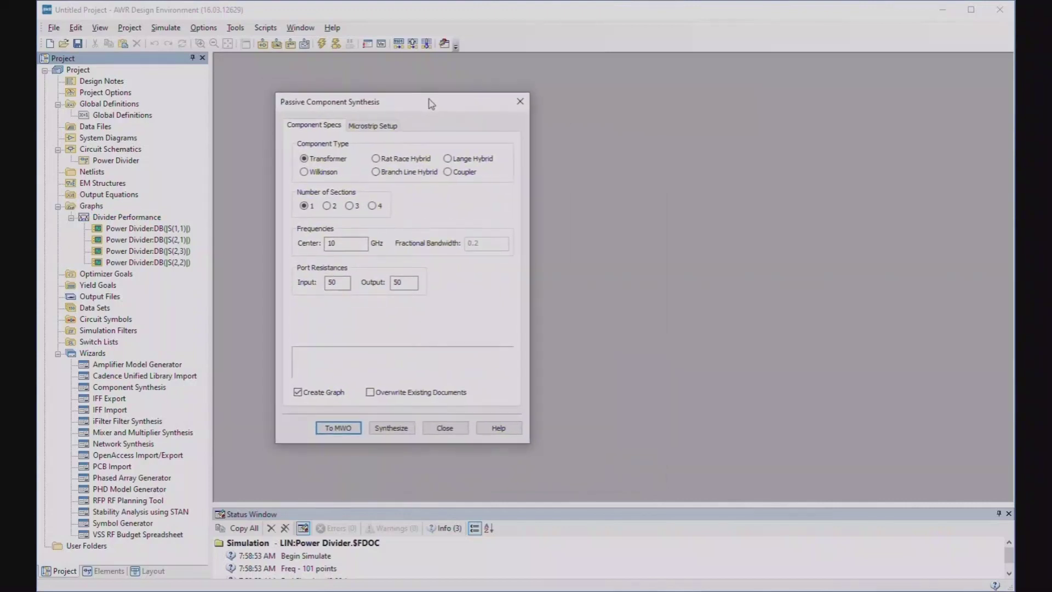
{"action": "left_click", "coordinate": [317, 172]}
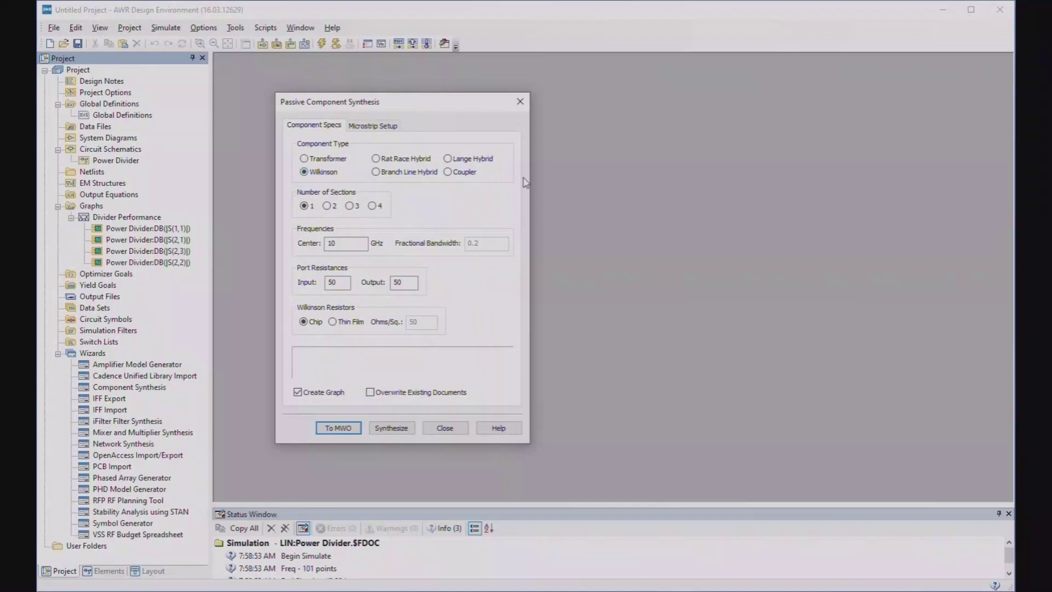
{"action": "left_click", "coordinate": [374, 207]}
{"action": "left_click_drag", "start_coordinate": [484, 243], "coordinate": [462, 242]}
{"action": "type", "text": "1"}
Set the microstrip substrate to Alumina (dielectric 9.8, 635 µm thick)
{"action": "left_click", "coordinate": [383, 127]}
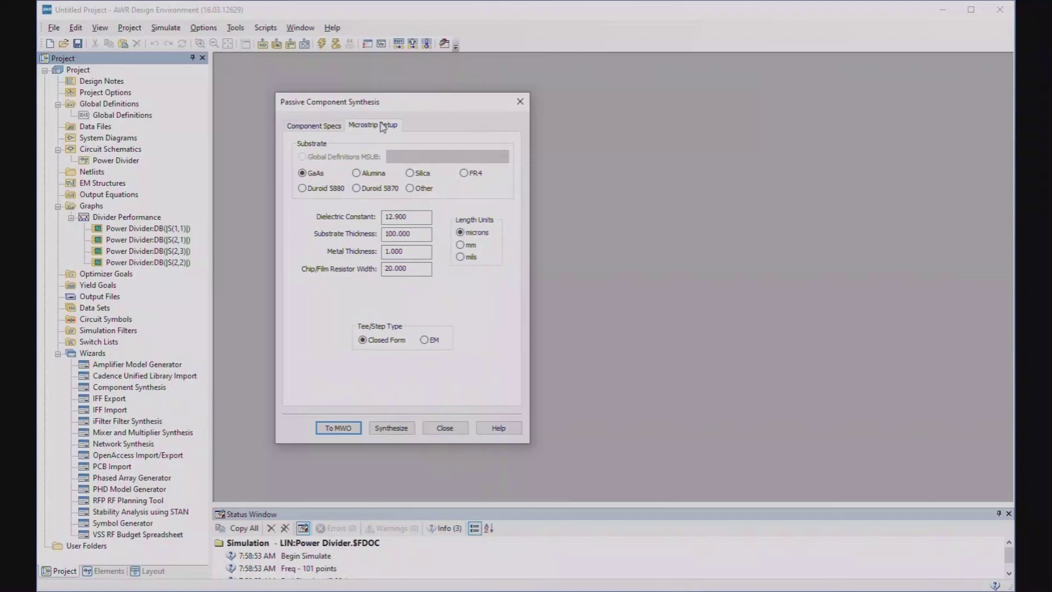
{"action": "left_click", "coordinate": [366, 176]}
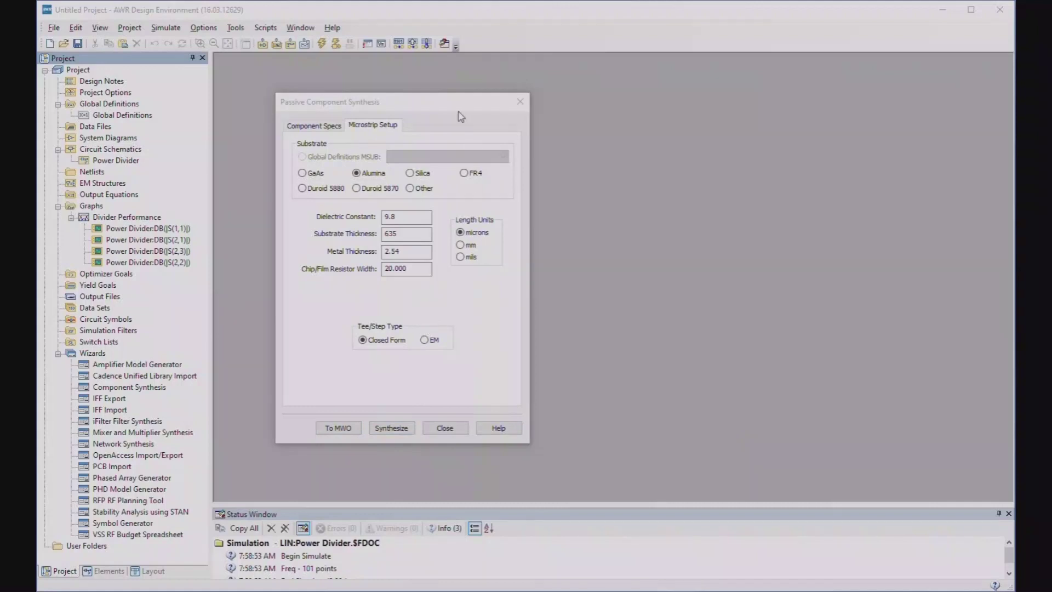
Synthesize the 4-section 10 GHz Wilkinson and export it to MWO with its Wilkinson Performance graph
{"action": "left_click", "coordinate": [310, 126]}
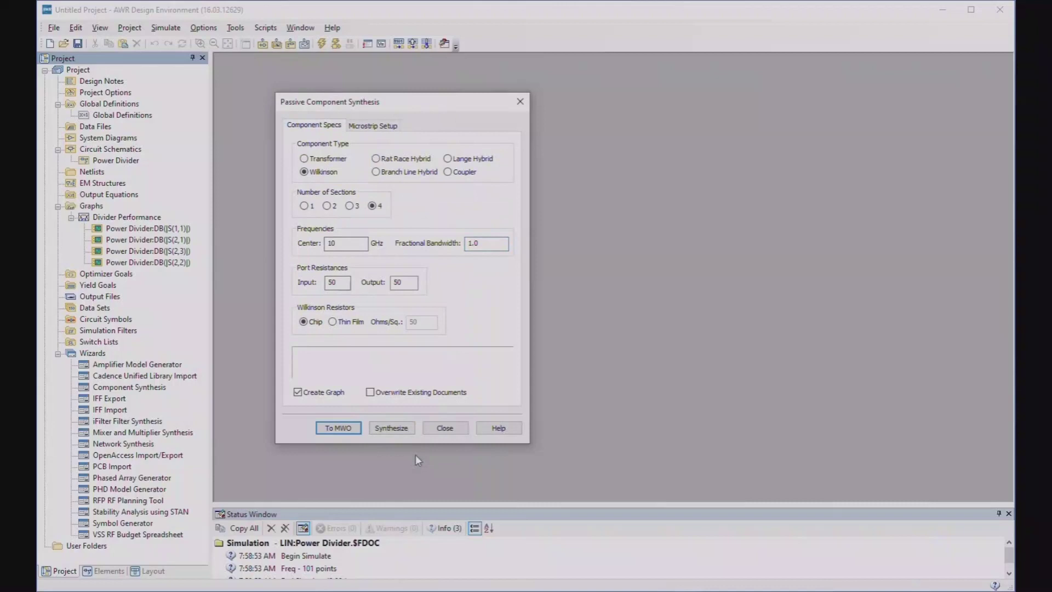
{"action": "left_click", "coordinate": [403, 429]}
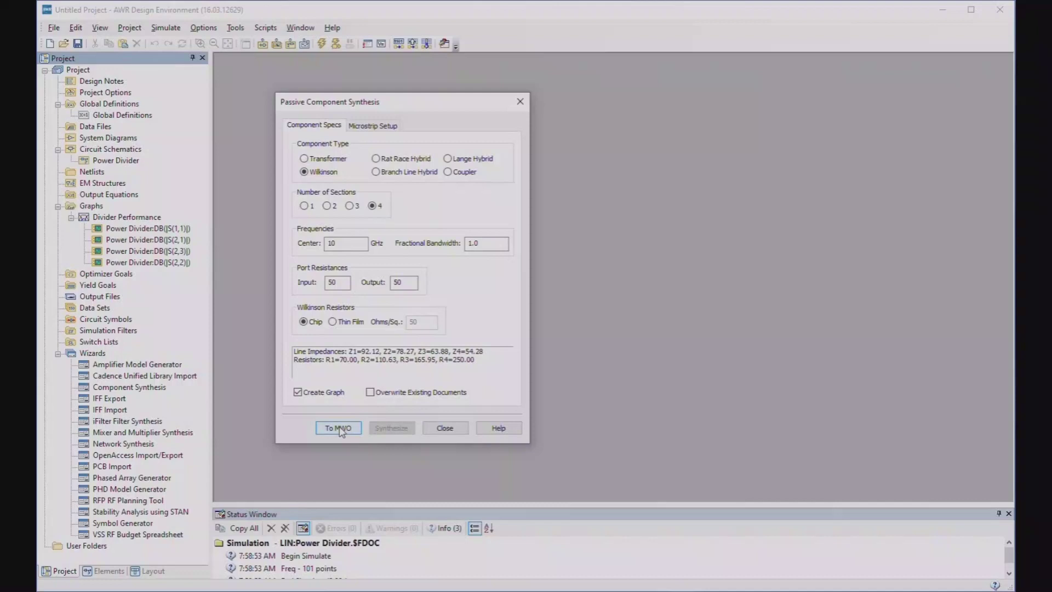
{"action": "left_click", "coordinate": [340, 430]}
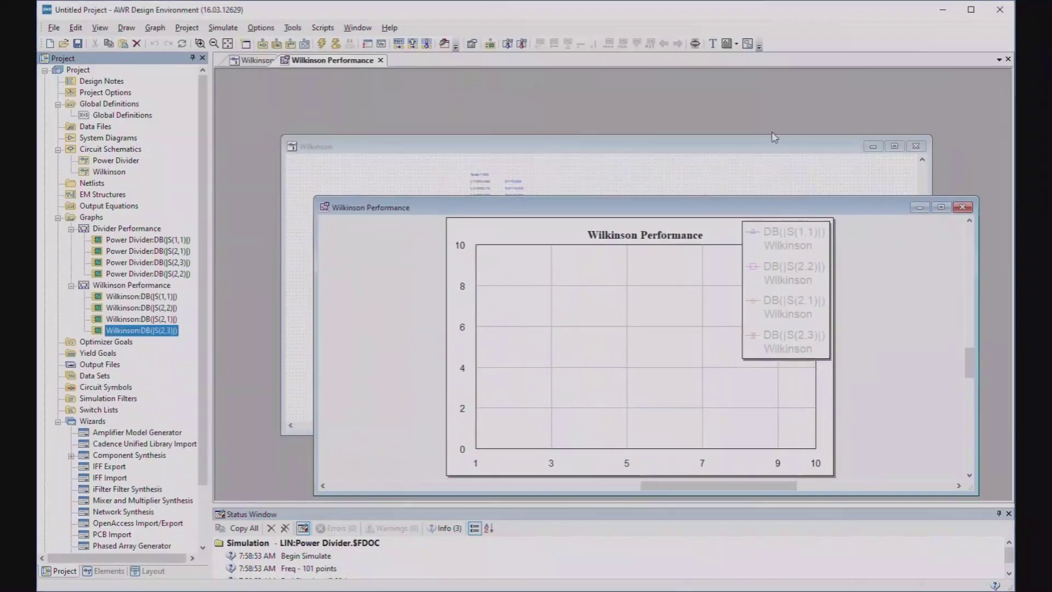
Reposition and zoom into the Wilkinson schematic, then bring the Wilkinson Performance graph forward
{"action": "left_click", "coordinate": [772, 147]}
{"action": "left_click_drag", "start_coordinate": [772, 152], "coordinate": [727, 89]}
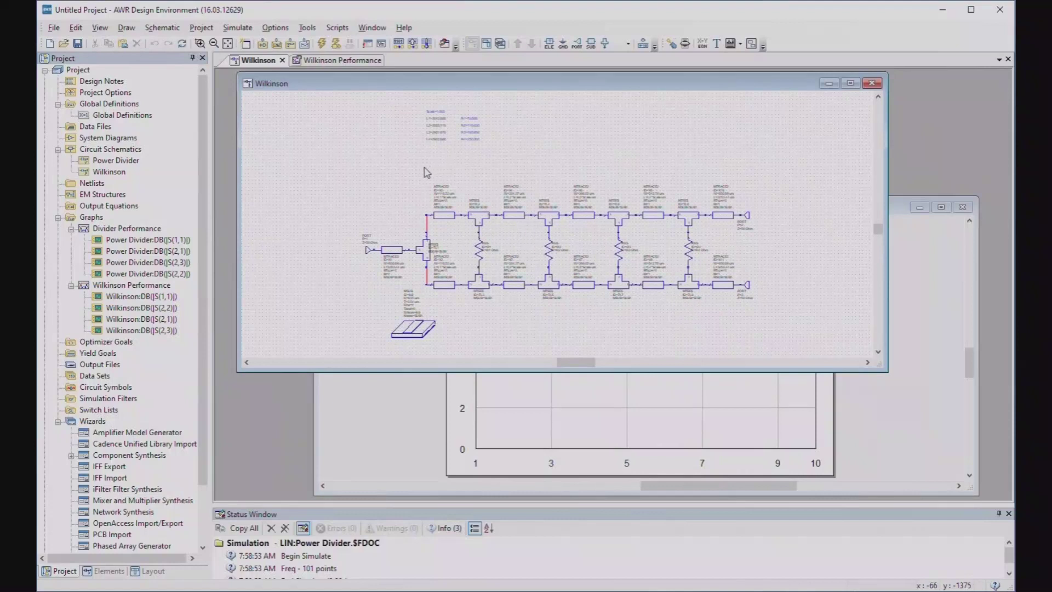
{"action": "left_click_drag", "start_coordinate": [390, 99], "coordinate": [378, 144]}
{"action": "right_click", "coordinate": [379, 143]}
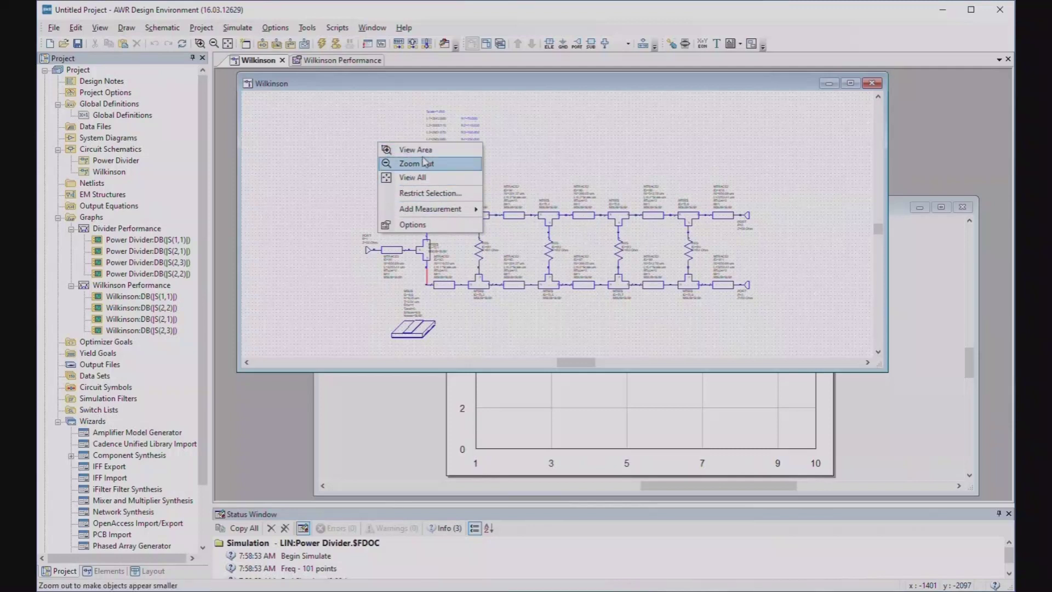
{"action": "left_click", "coordinate": [370, 122]}
{"action": "left_click", "coordinate": [200, 44]}
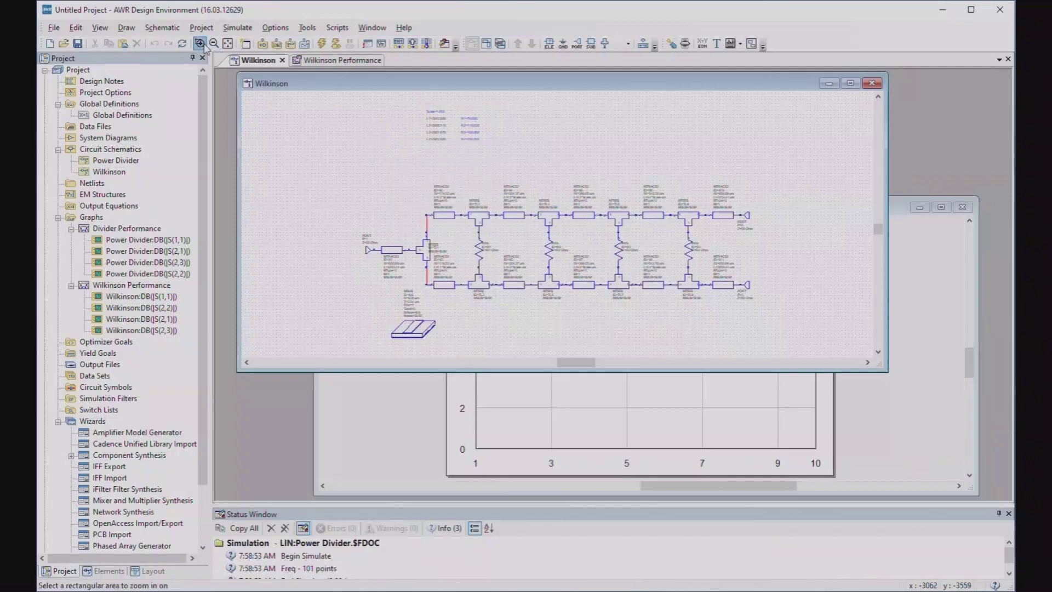
{"action": "left_click_drag", "start_coordinate": [400, 104], "coordinate": [543, 264]}
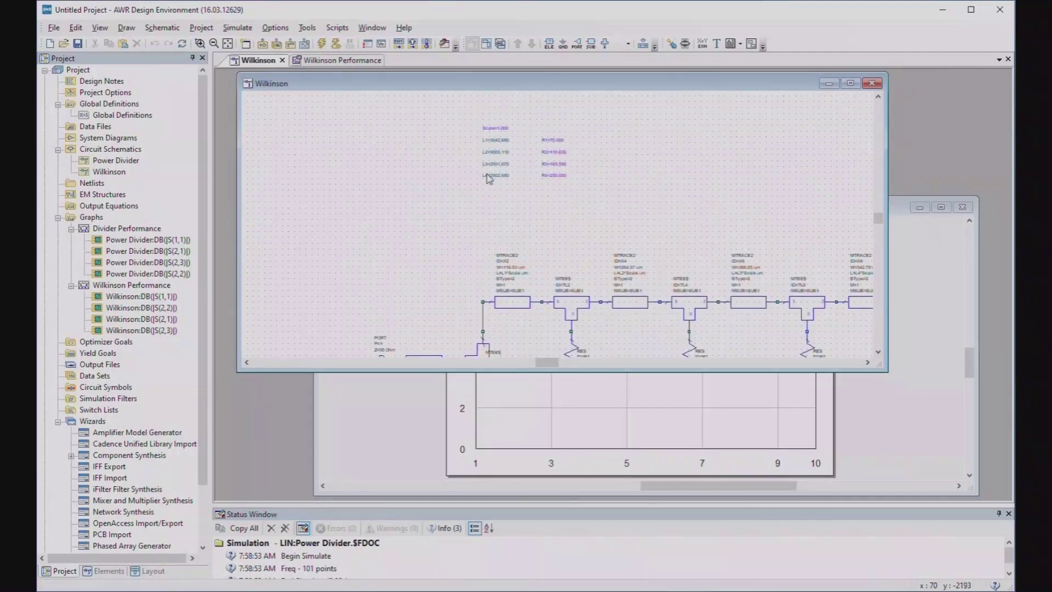
{"action": "scroll", "coordinate": [556, 233], "scroll_direction": "down", "scroll_amount": 1}
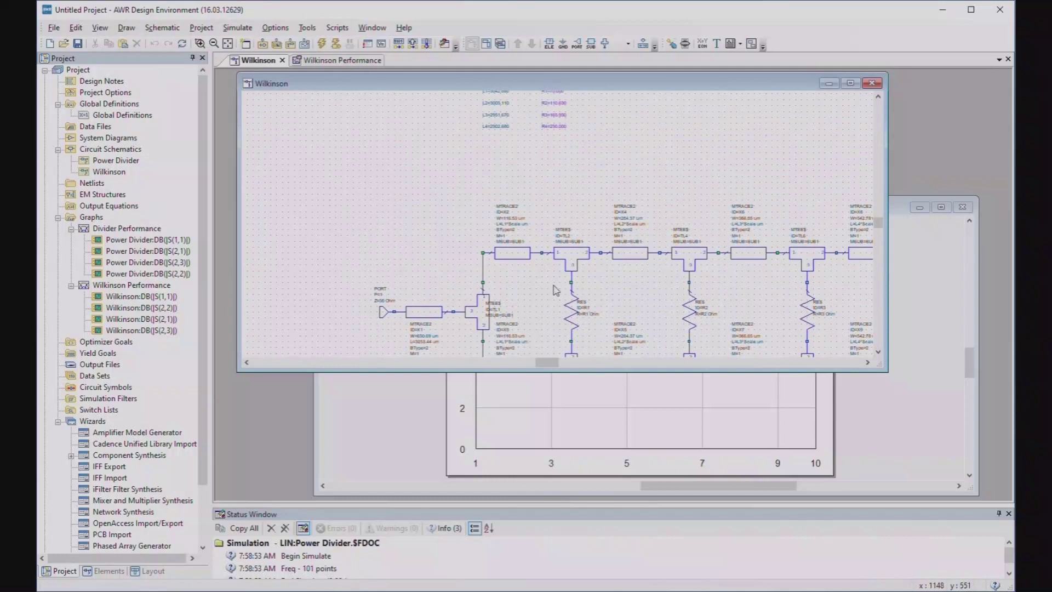
{"action": "scroll", "coordinate": [569, 285], "scroll_direction": "down", "scroll_amount": 1}
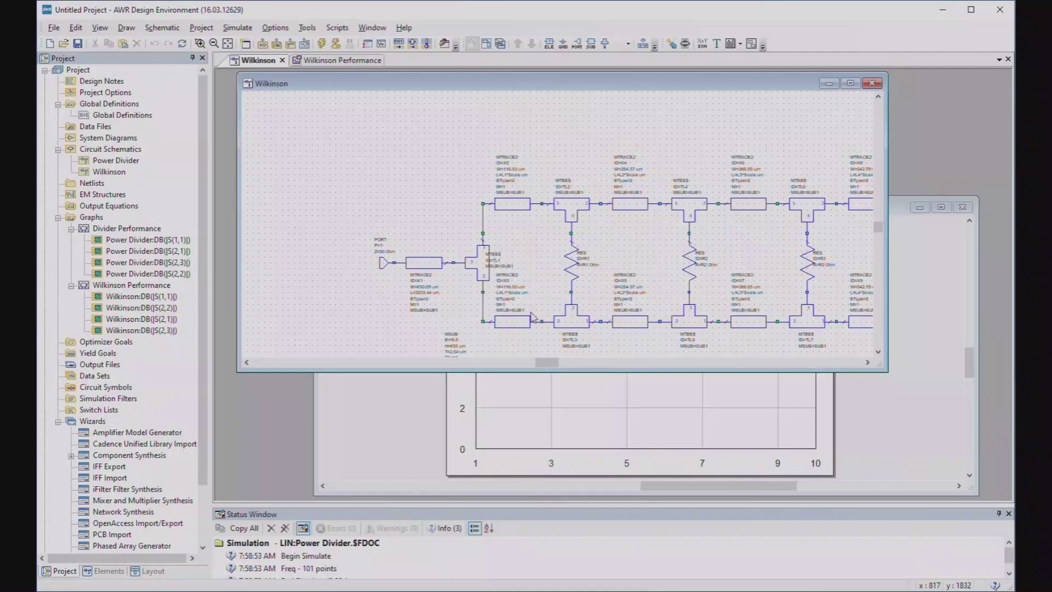
{"action": "mouse_move", "coordinate": [555, 363]}
{"action": "left_mouse_down"}
{"action": "mouse_move", "coordinate": [589, 370]}
{"action": "mouse_move", "coordinate": [564, 367]}
{"action": "left_mouse_up"}
{"action": "left_click", "coordinate": [381, 416]}
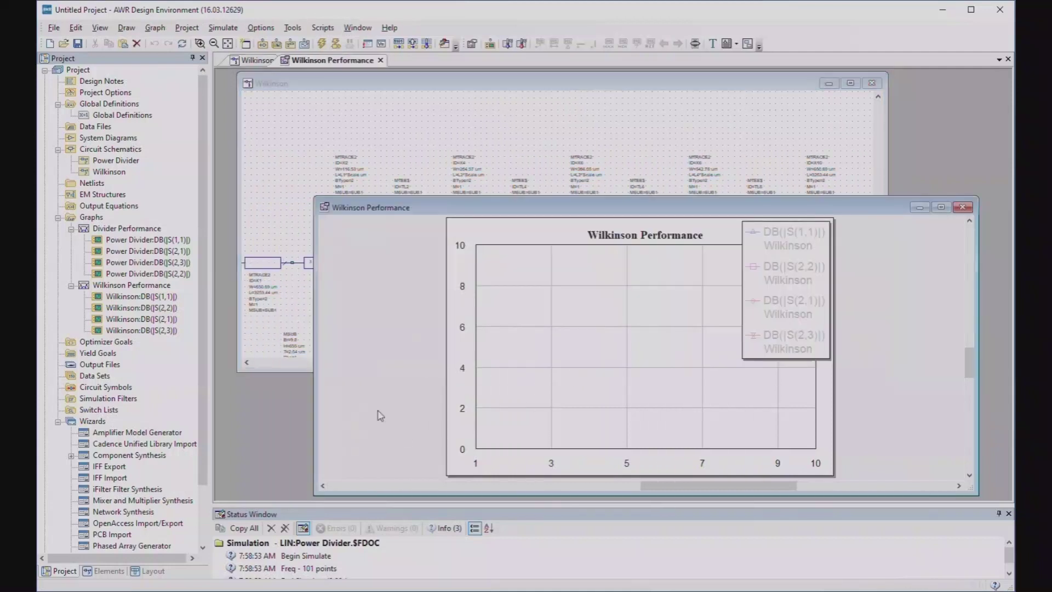
Simulate the divider, lay the legend as one row at the plot bottom, and resize the graph window
{"action": "left_click", "coordinate": [321, 43]}
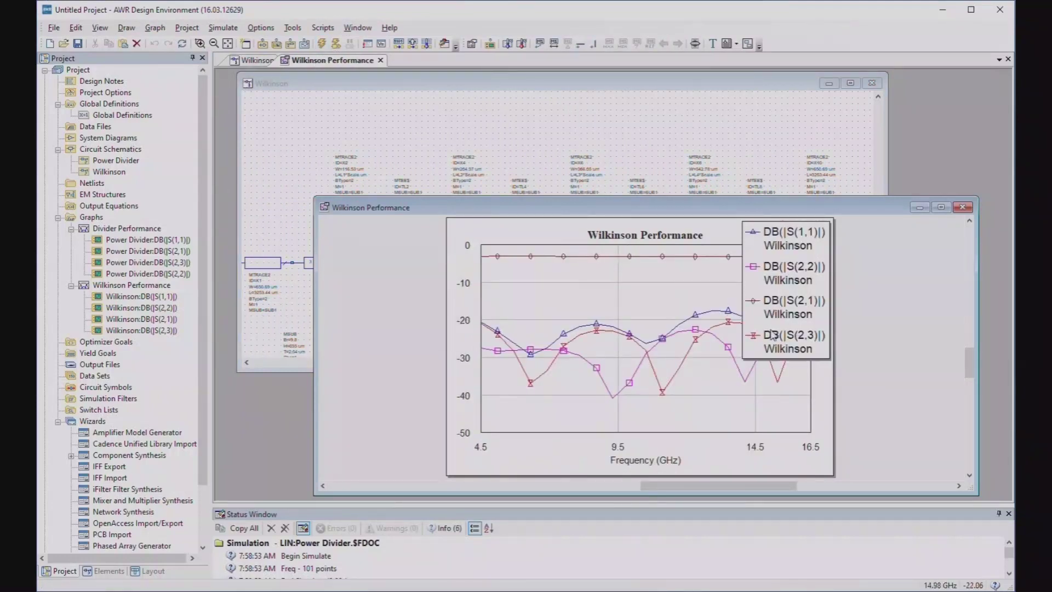
{"action": "left_click", "coordinate": [740, 355]}
{"action": "left_click_drag", "start_coordinate": [740, 355], "coordinate": [678, 245]}
{"action": "left_click_drag", "start_coordinate": [678, 321], "coordinate": [653, 417]}
{"action": "left_click_drag", "start_coordinate": [490, 267], "coordinate": [804, 277]}
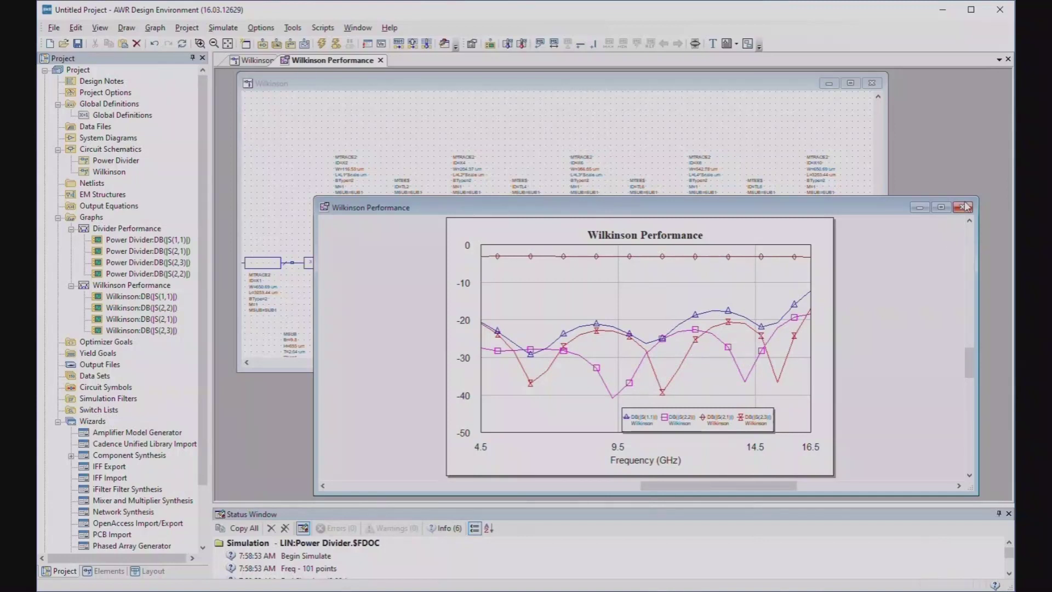
{"action": "left_click_drag", "start_coordinate": [973, 198], "coordinate": [807, 134]}
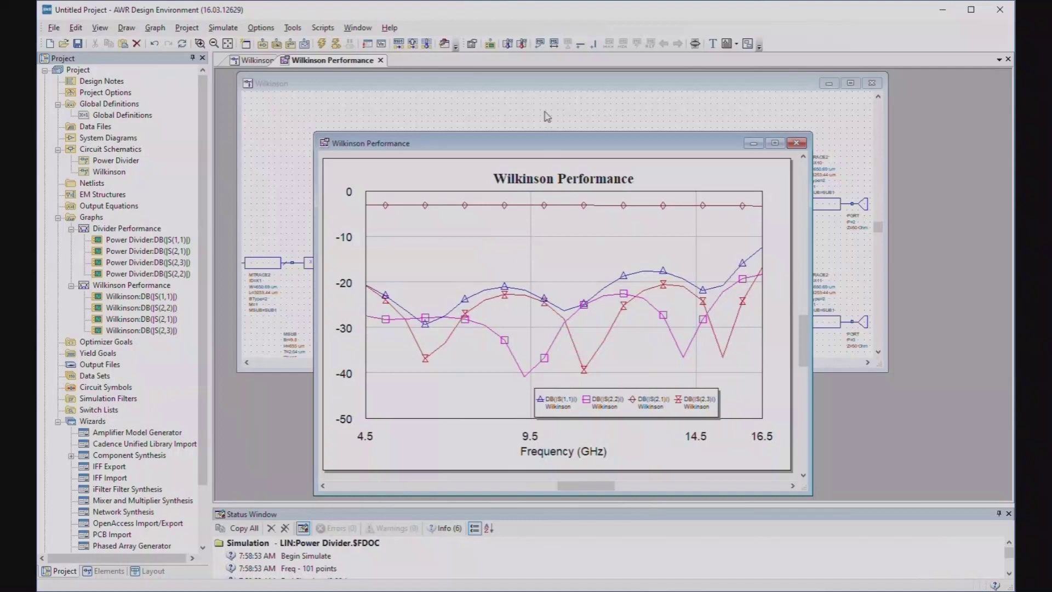
Open the Wilkinson Performance graph's Rectangular Plot Options to its axis settings
{"action": "left_click", "coordinate": [540, 86]}
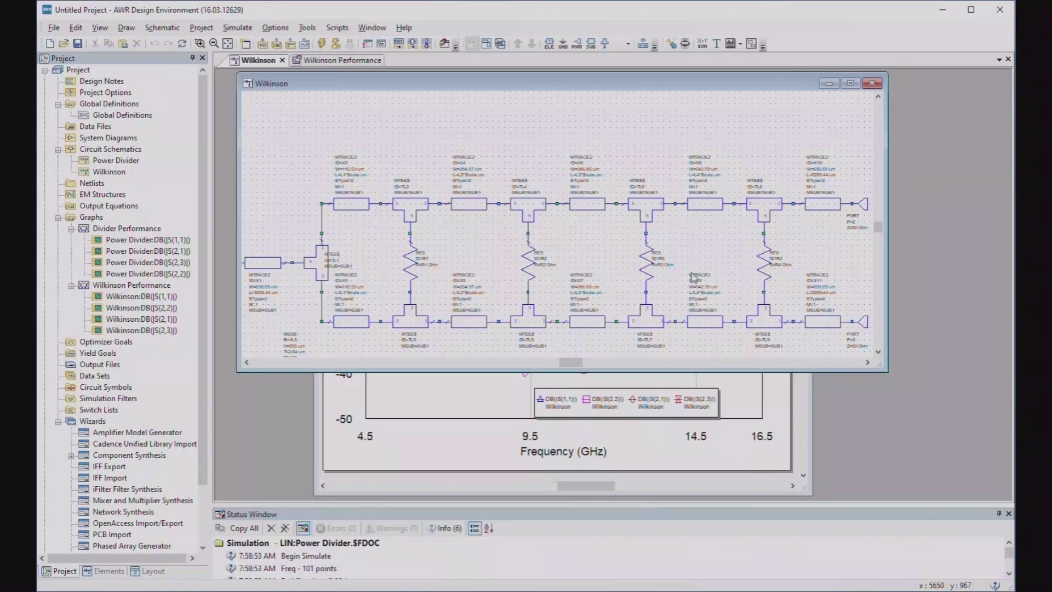
{"action": "left_click", "coordinate": [773, 395]}
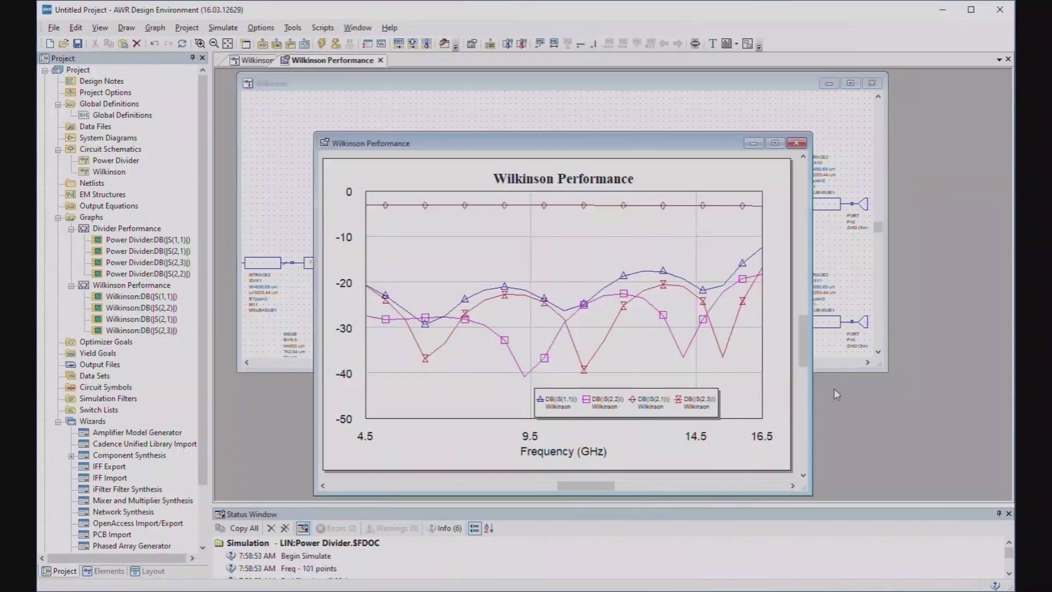
{"action": "double_click", "coordinate": [644, 409]}
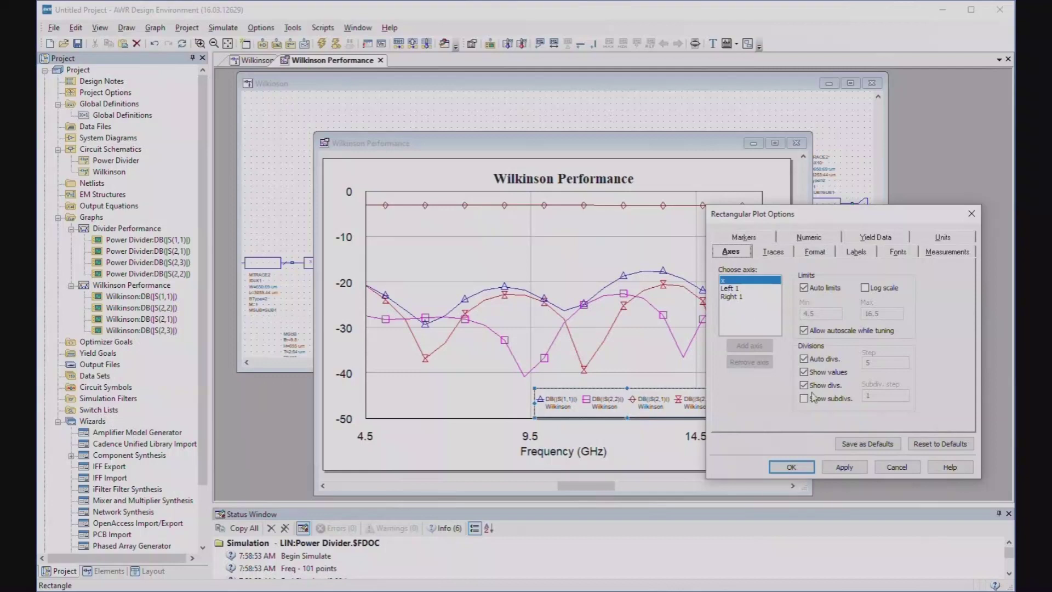
Turn off auto divisions and set the frequency axis step to 1.0 GHz
{"action": "left_click", "coordinate": [804, 359]}
{"action": "double_click", "coordinate": [904, 366]}
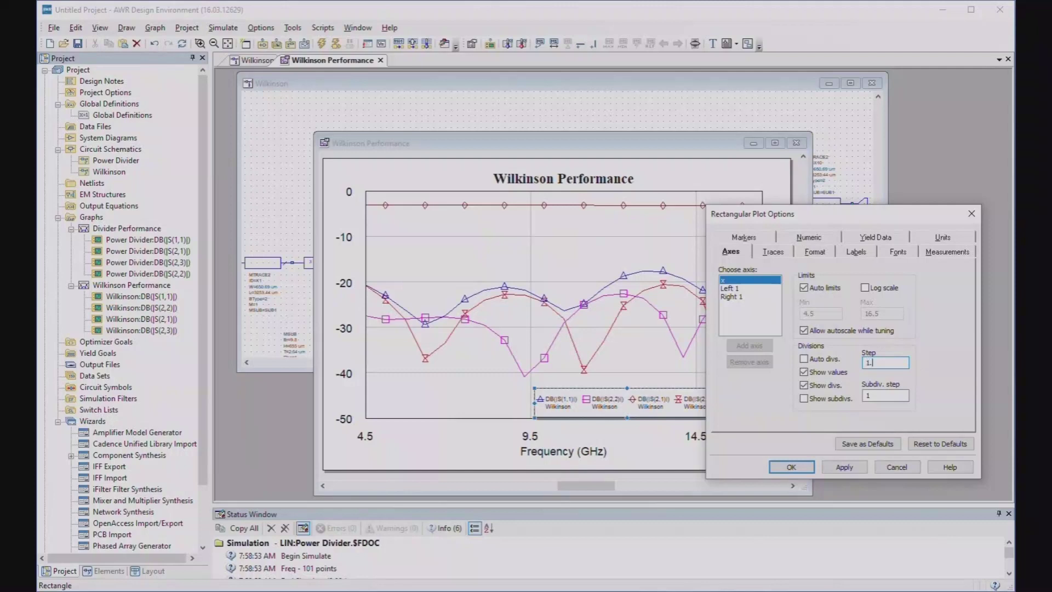
{"action": "type", "text": "1.0"}
{"action": "key", "text": "Return"}
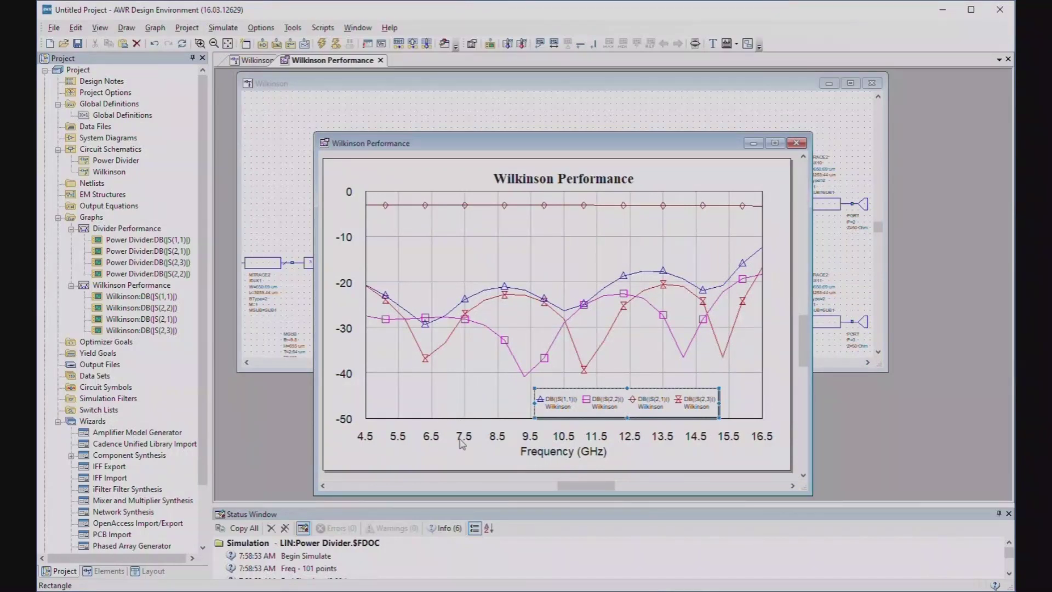
Move the legend to the plot's lower right and bring the Wilkinson schematic back in front
{"action": "left_click_drag", "start_coordinate": [625, 405], "coordinate": [661, 397]}
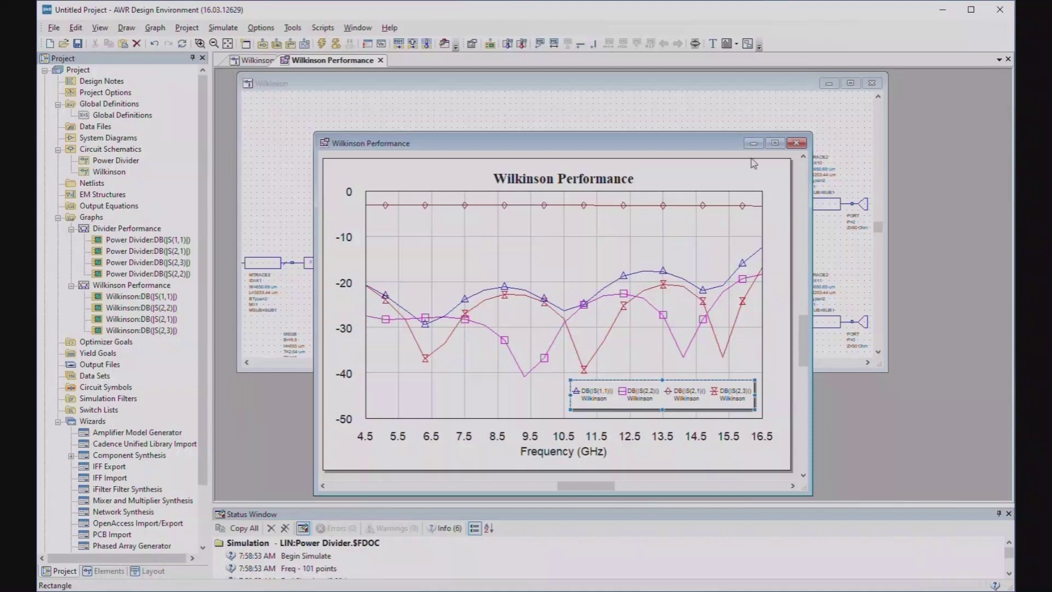
{"action": "left_click", "coordinate": [721, 241]}
{"action": "left_click", "coordinate": [669, 95]}
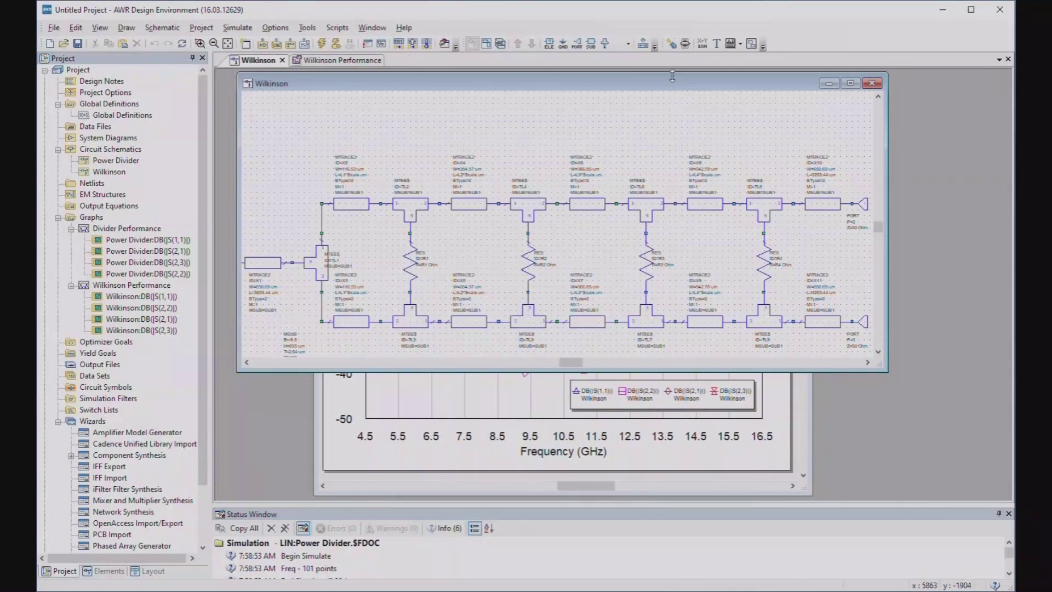
Shift and resize the schematic window so all four MTRACE2/MTEE sections and resistors R1–R4 show
{"action": "left_click_drag", "start_coordinate": [672, 85], "coordinate": [656, 88]}
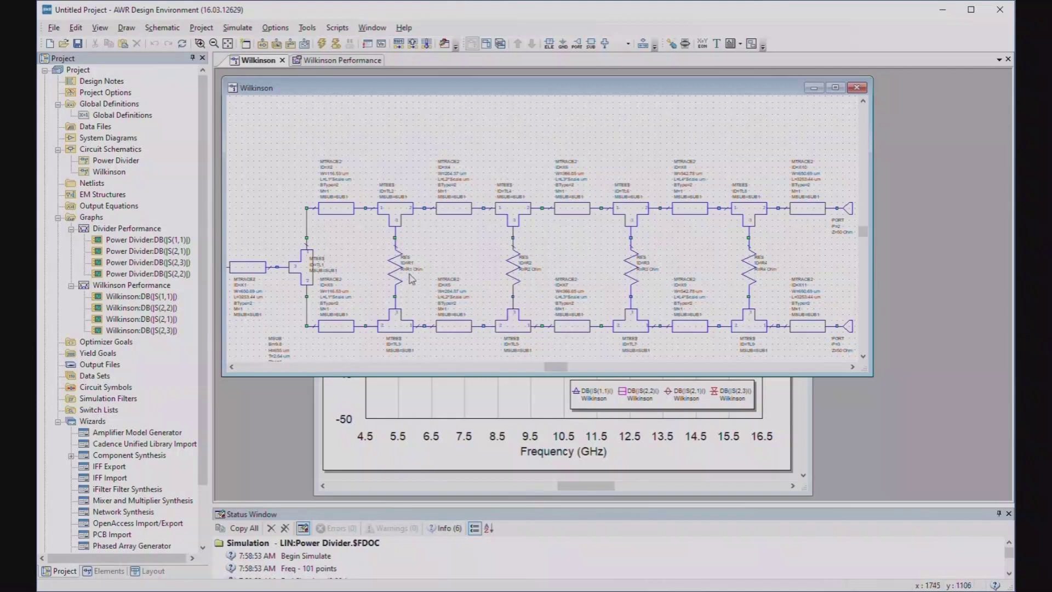
{"action": "scroll", "coordinate": [414, 274], "scroll_direction": "up", "scroll_amount": 3}
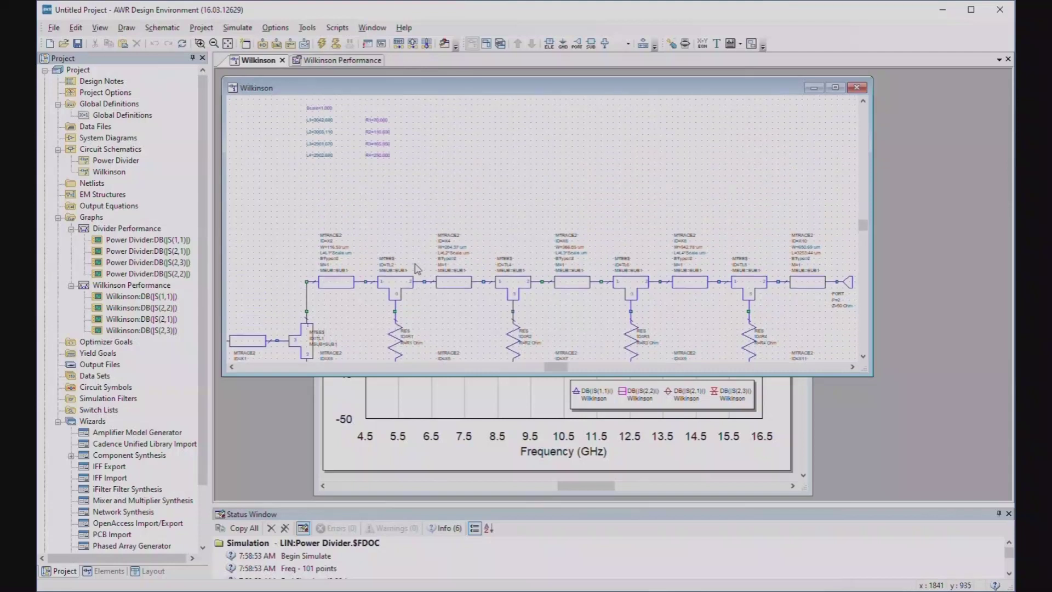
{"action": "scroll", "coordinate": [417, 268], "scroll_direction": "down", "scroll_amount": 3}
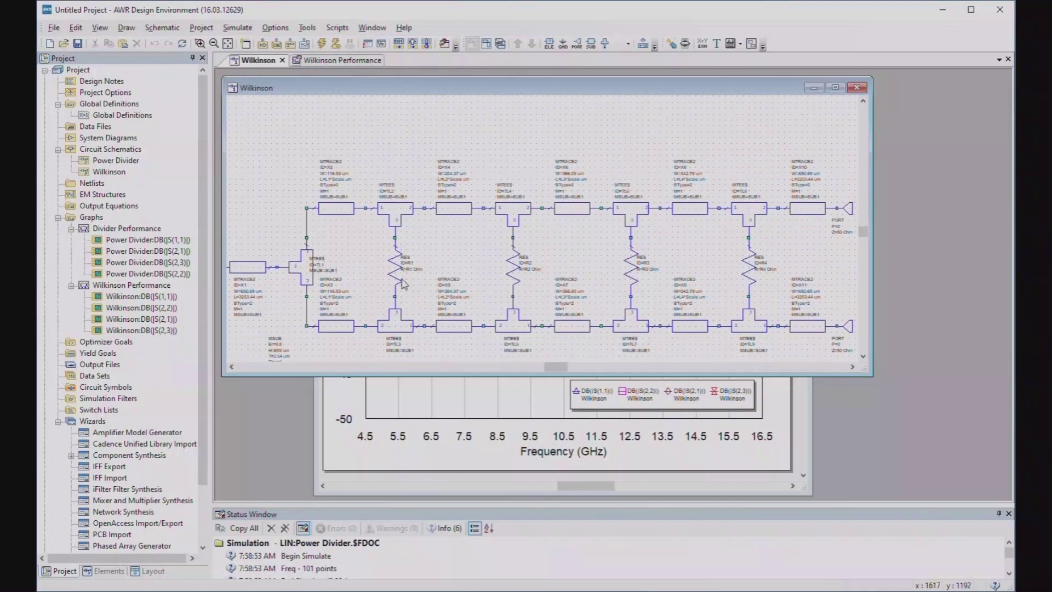
{"action": "scroll", "coordinate": [413, 268], "scroll_direction": "up", "scroll_amount": 3}
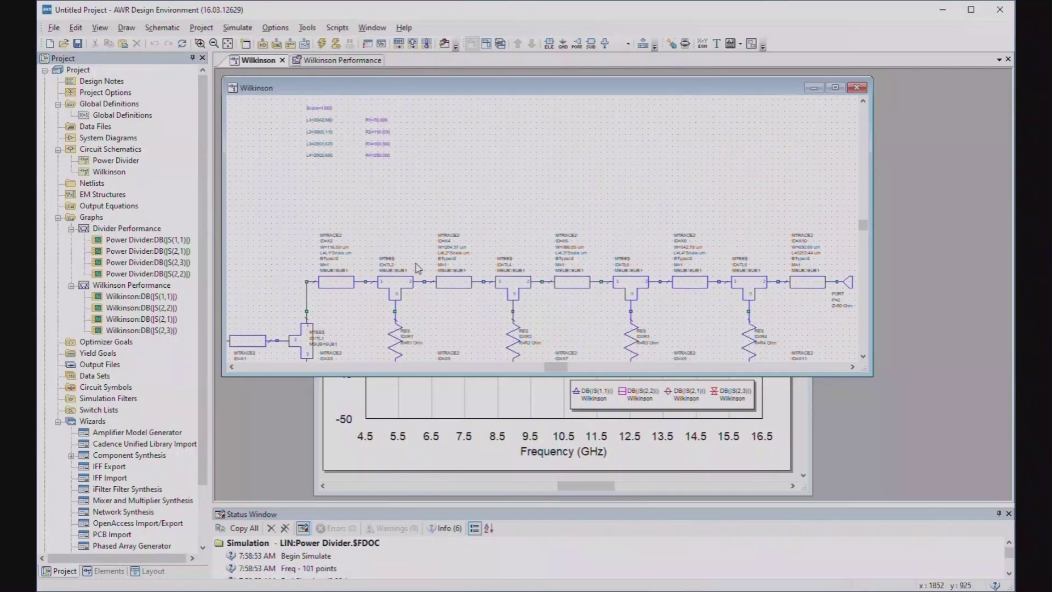
{"action": "scroll", "coordinate": [417, 268], "scroll_direction": "down", "scroll_amount": 4}
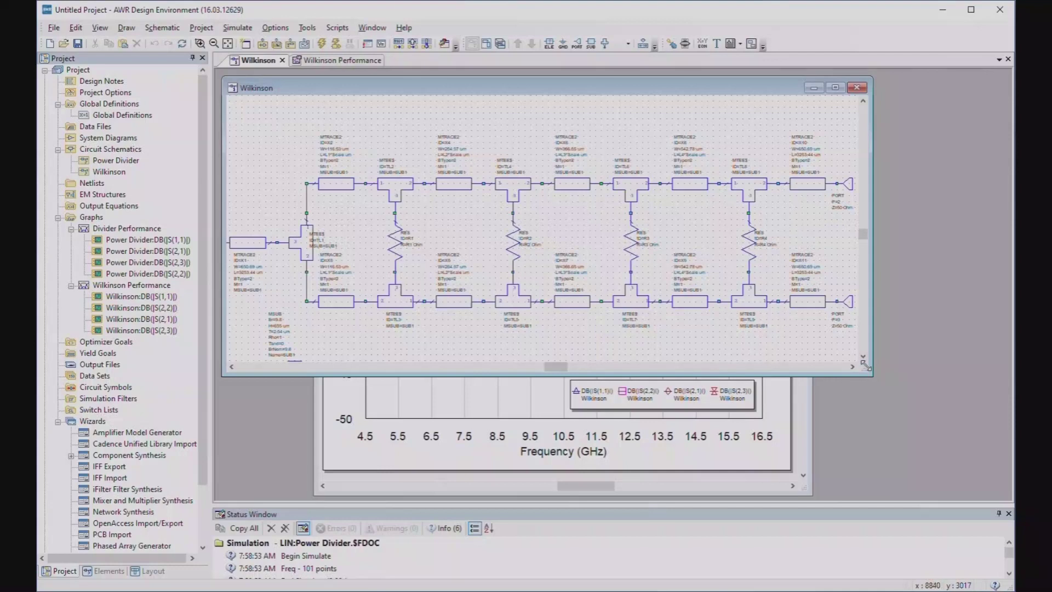
{"action": "left_click_drag", "start_coordinate": [865, 365], "coordinate": [867, 390]}
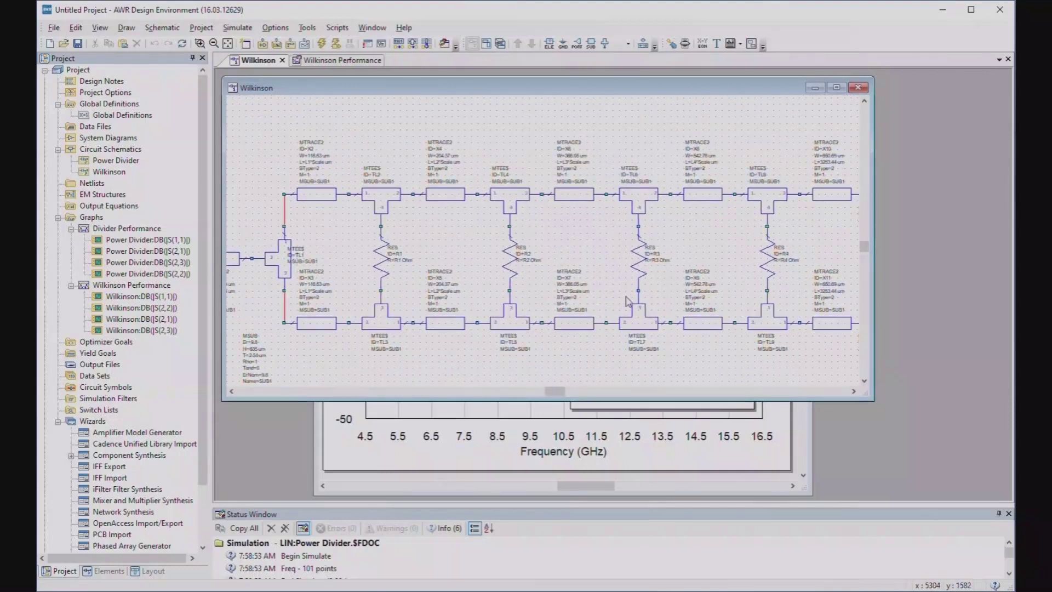